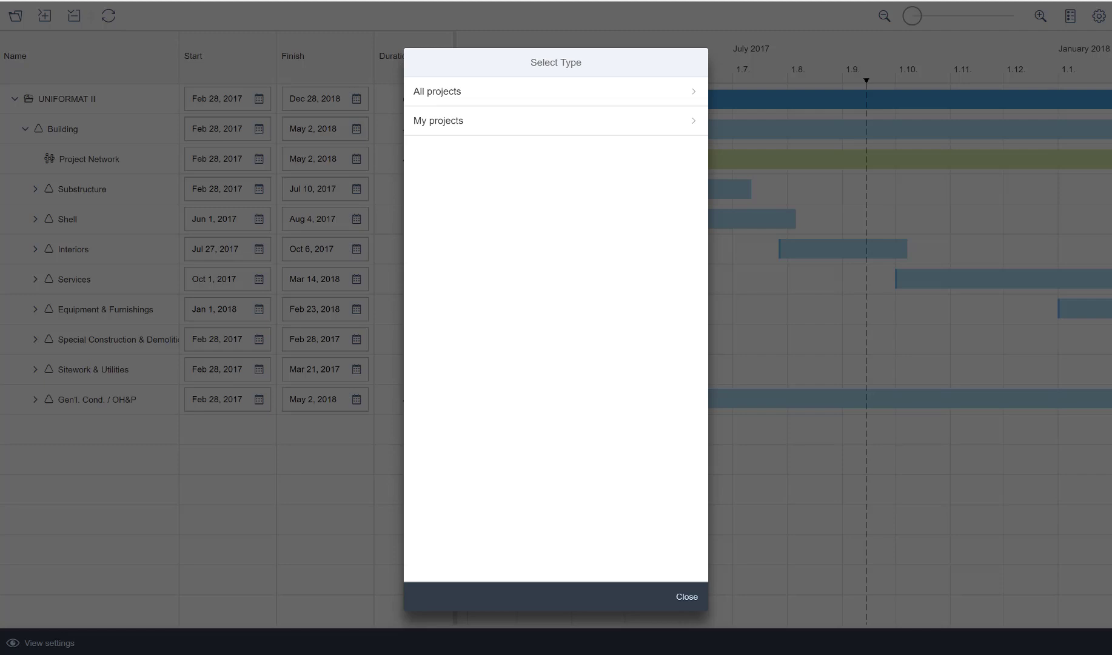
Under All projects, filter for 'unifor' and load UNIFORMAT_II into the Gantt chart
key(Tab)
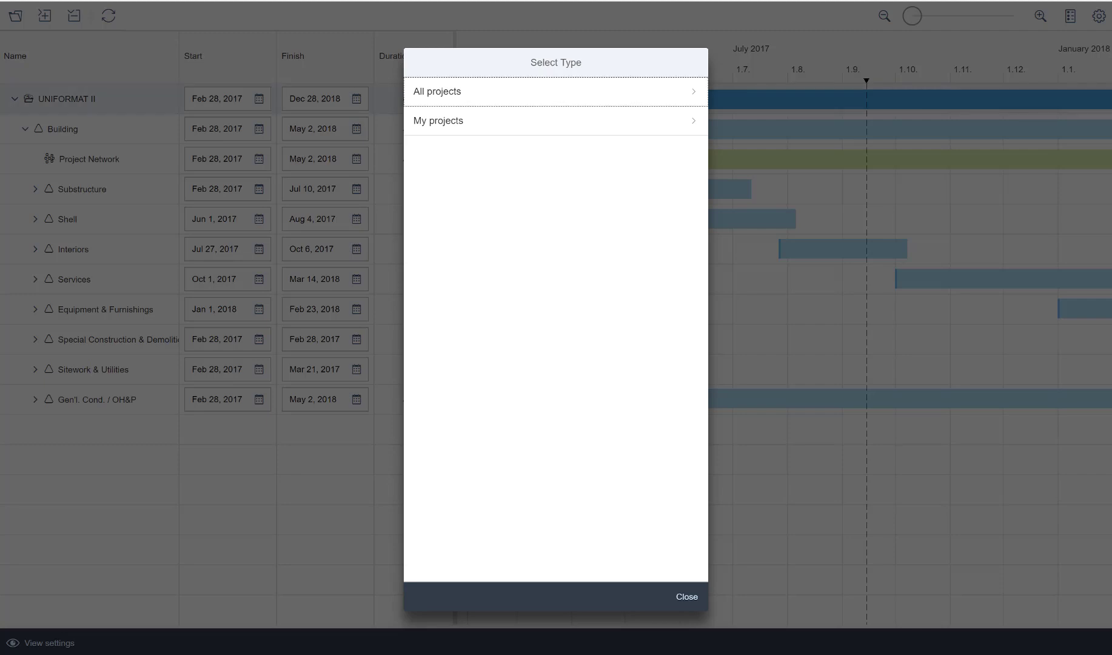
click(476, 104)
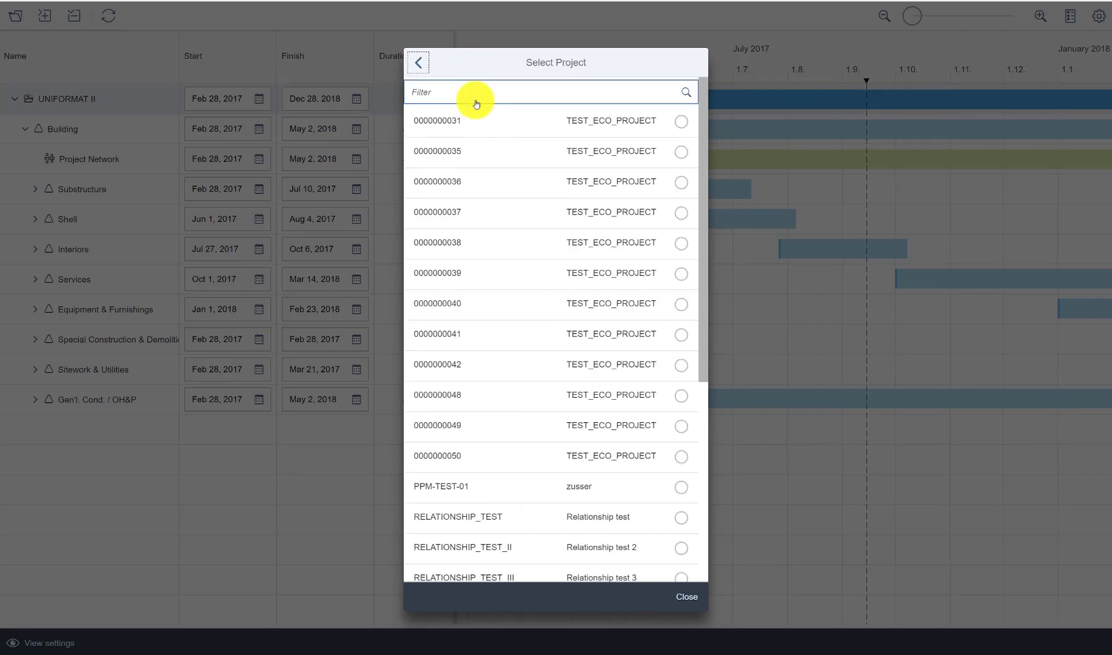
text(unifor)
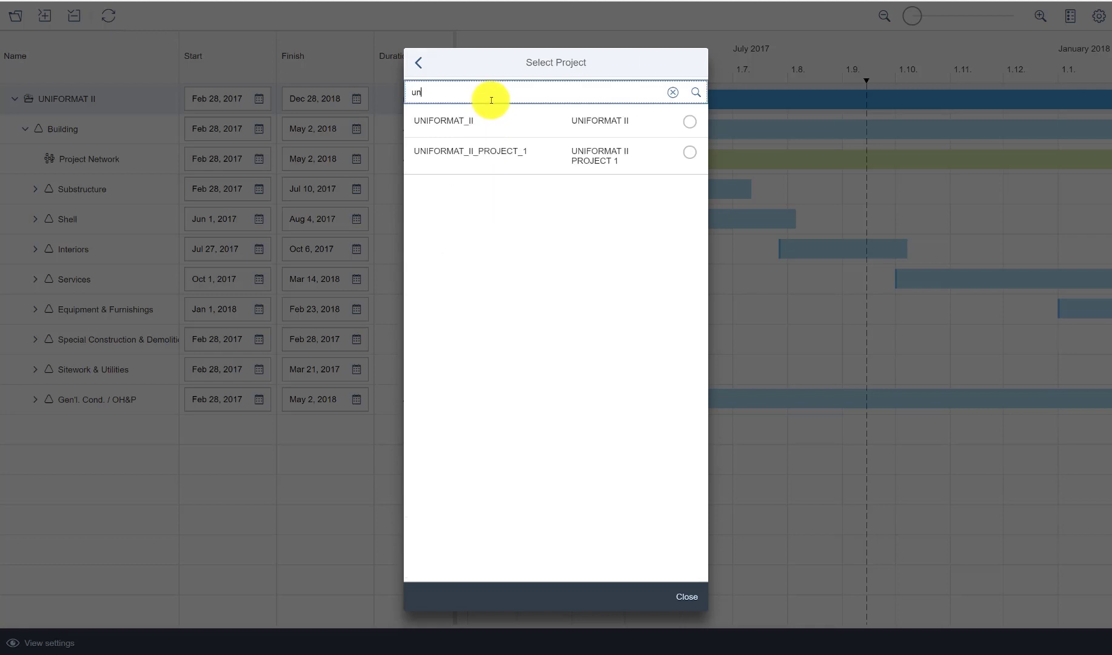
click(688, 124)
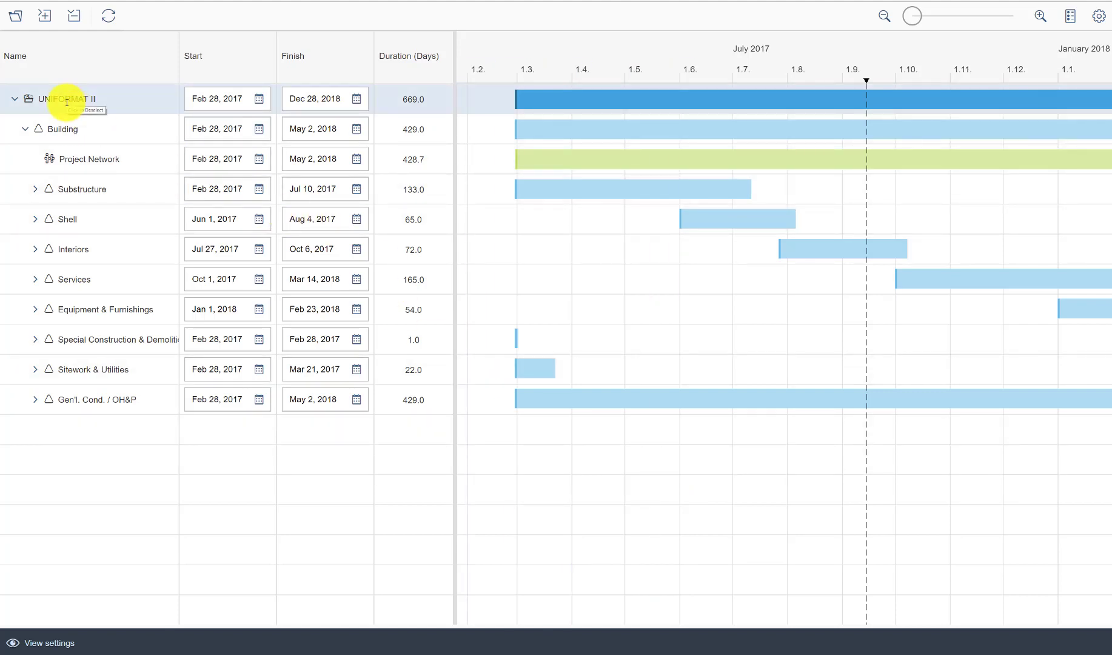
click(67, 100)
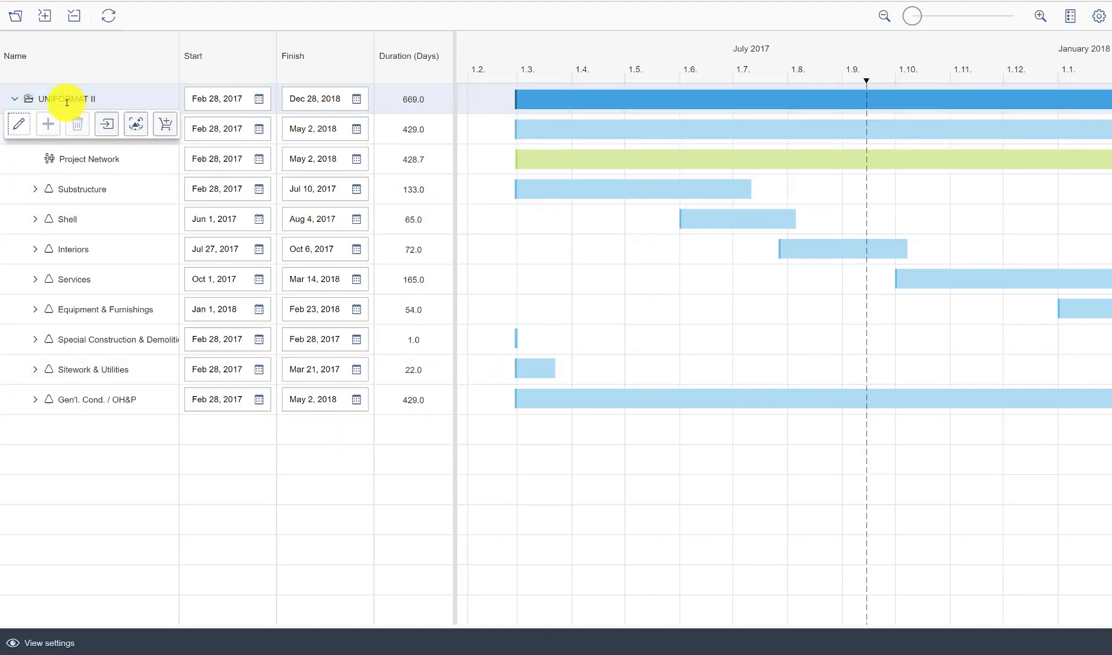
click(19, 124)
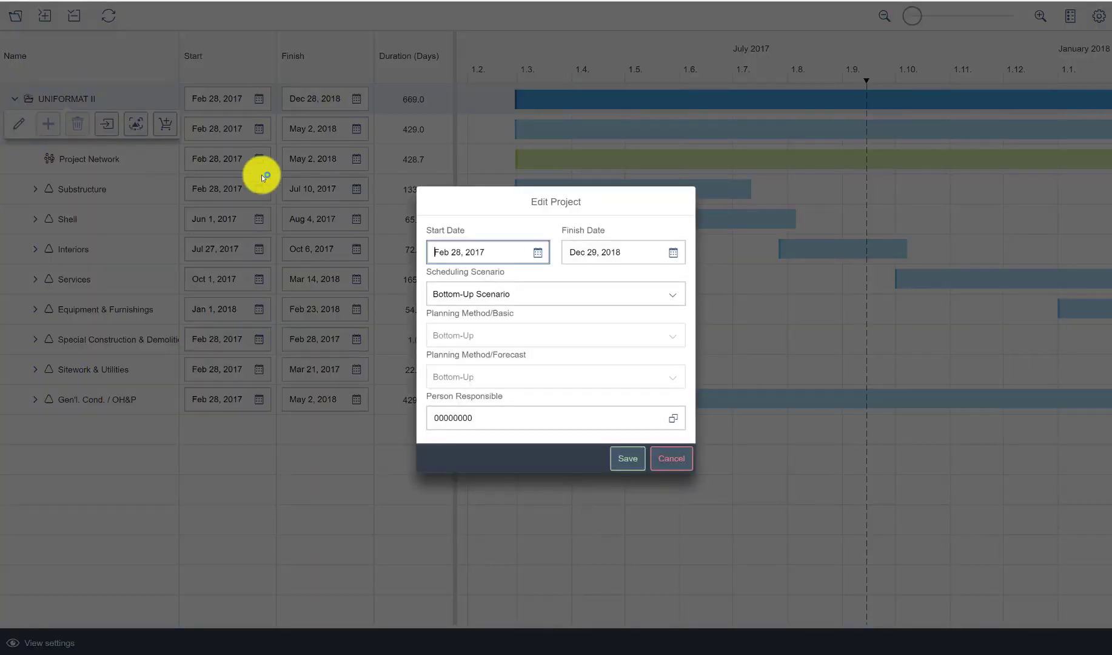
click(677, 294)
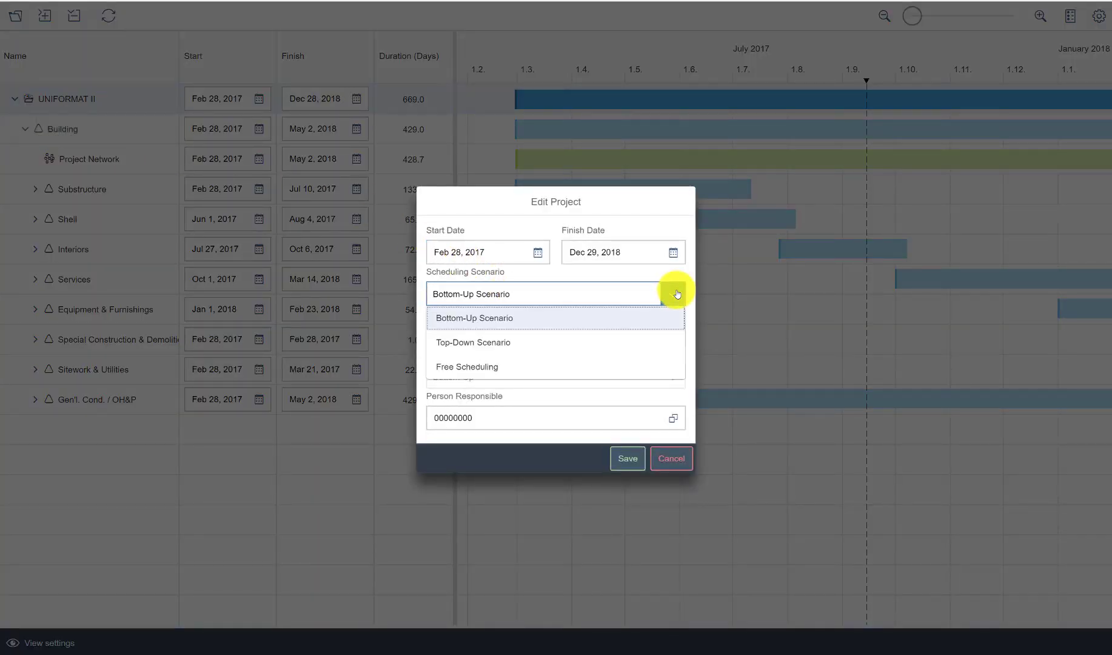
click(664, 451)
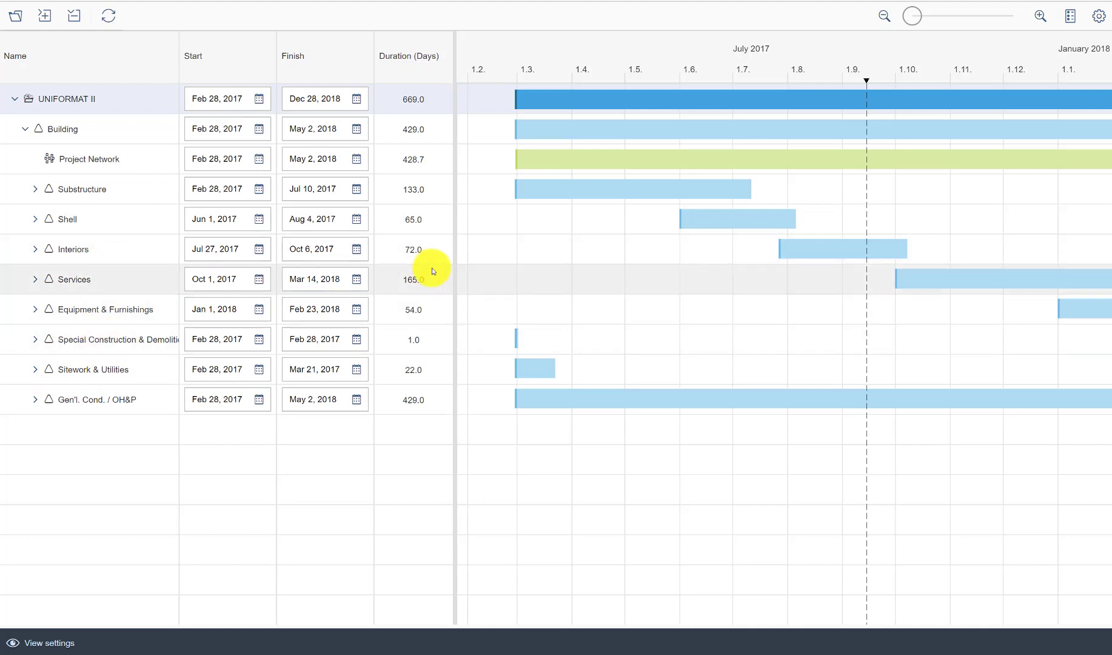
Check the colour legend, then expand Interiors, Stairs, Stairs Construction and Stairs Handrails
click(1071, 18)
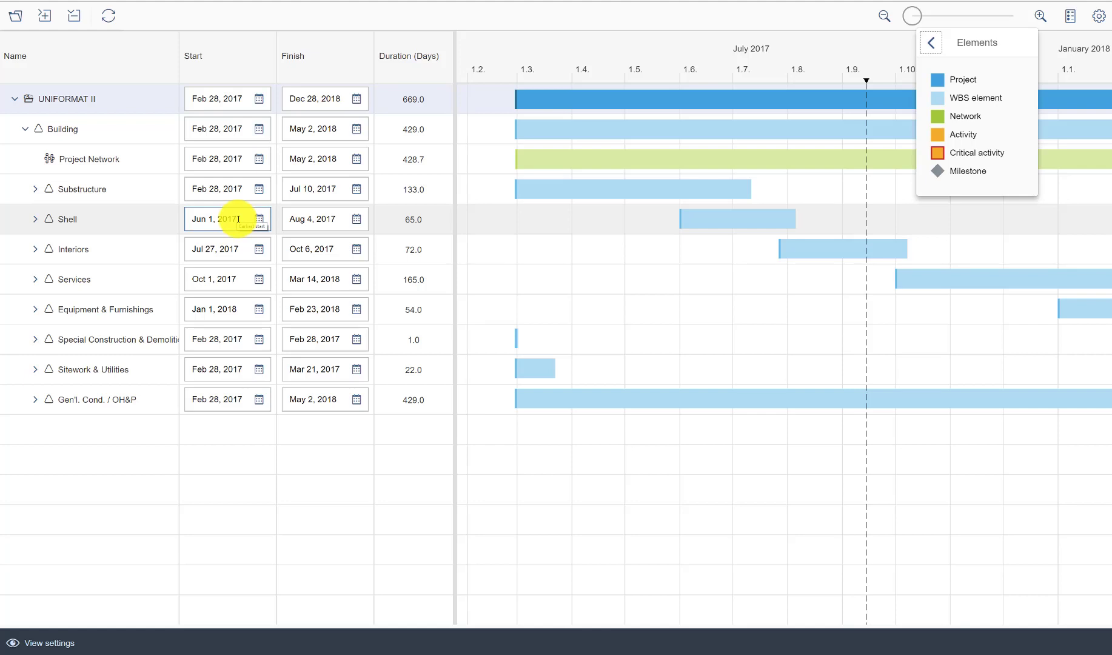
click(31, 248)
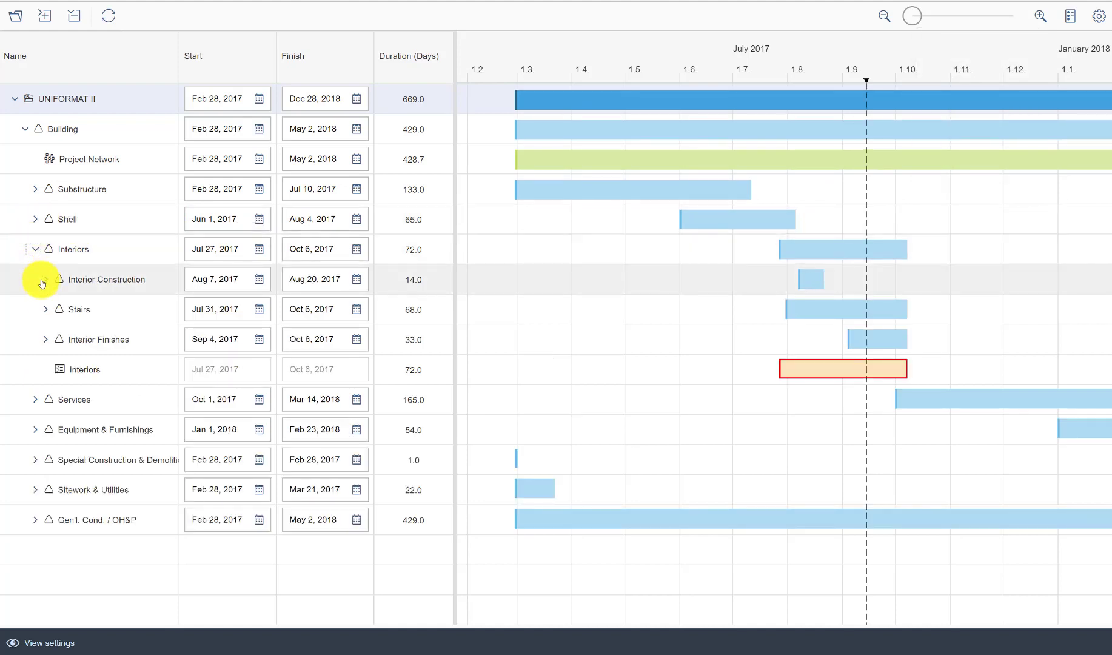
click(44, 309)
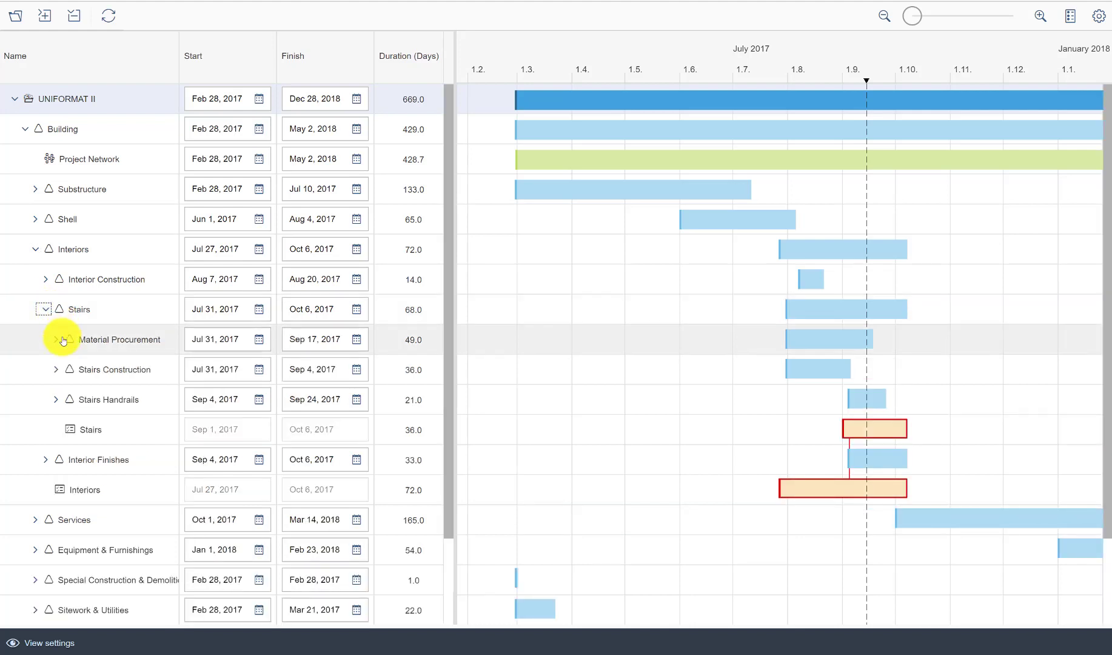
click(56, 369)
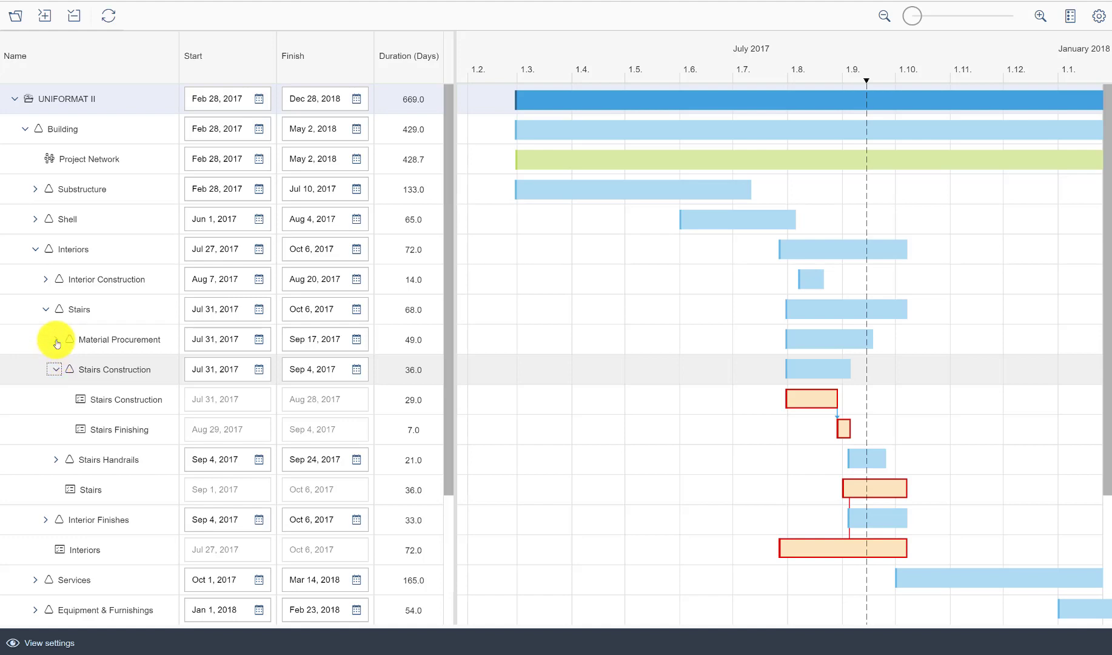
click(57, 460)
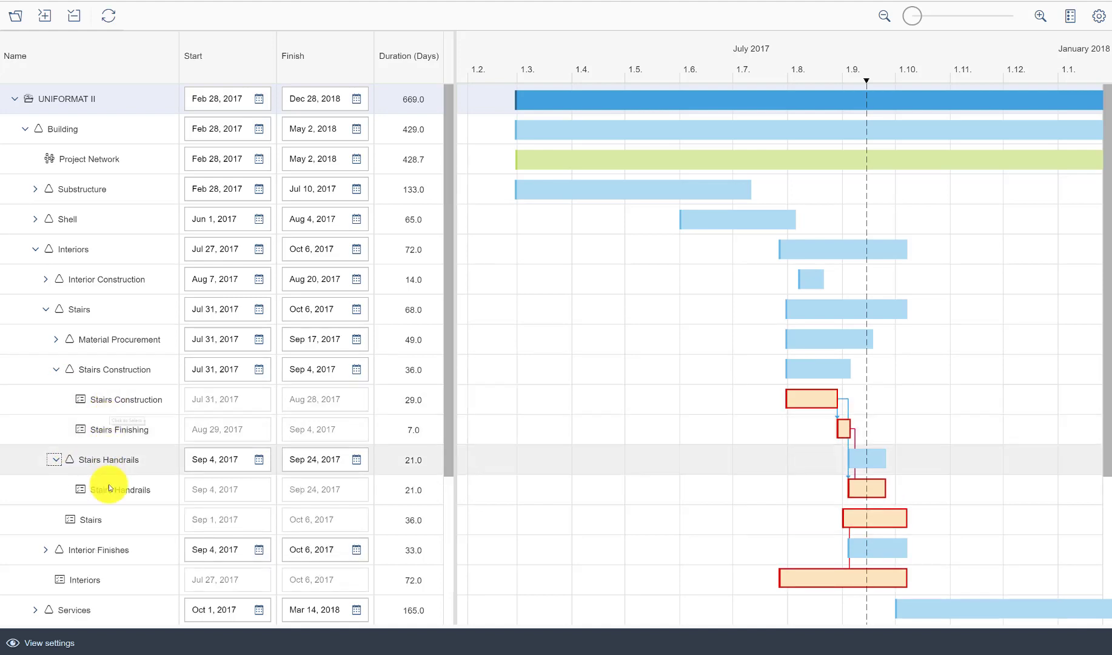
Open the Stairs Construction activity's details and review its general data
click(119, 401)
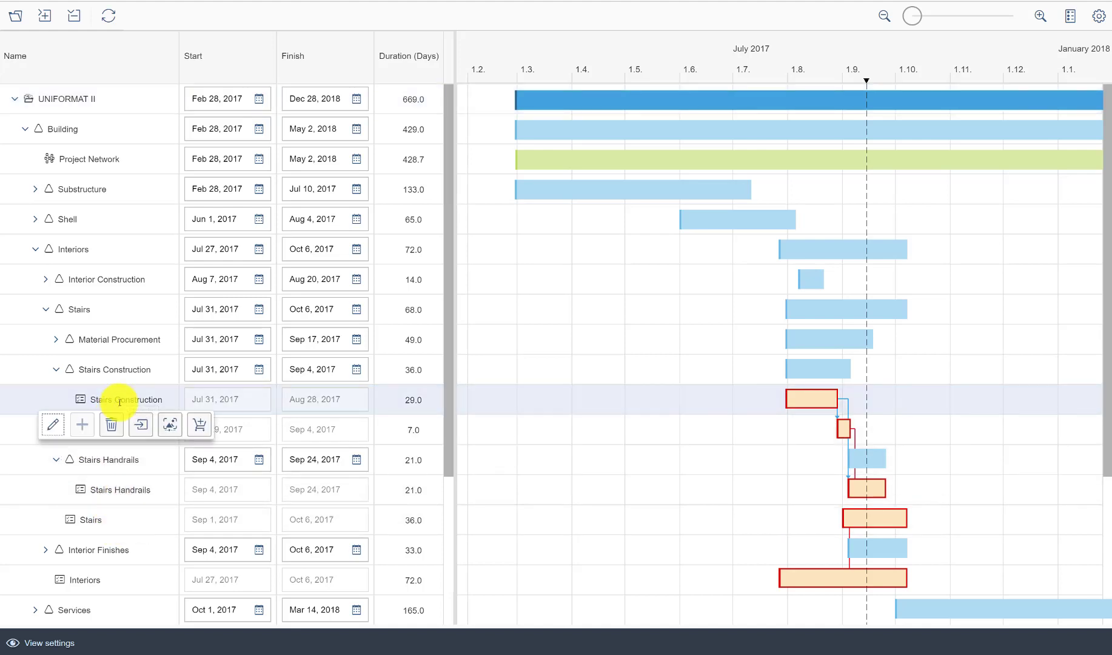
click(53, 426)
click(457, 309)
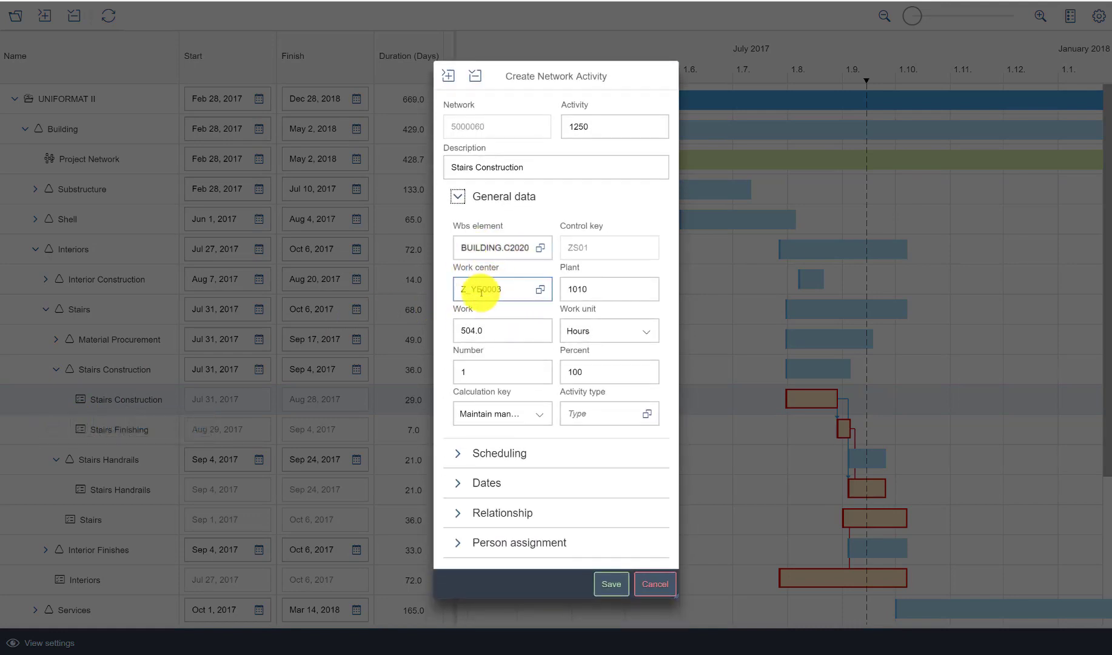
click(600, 288)
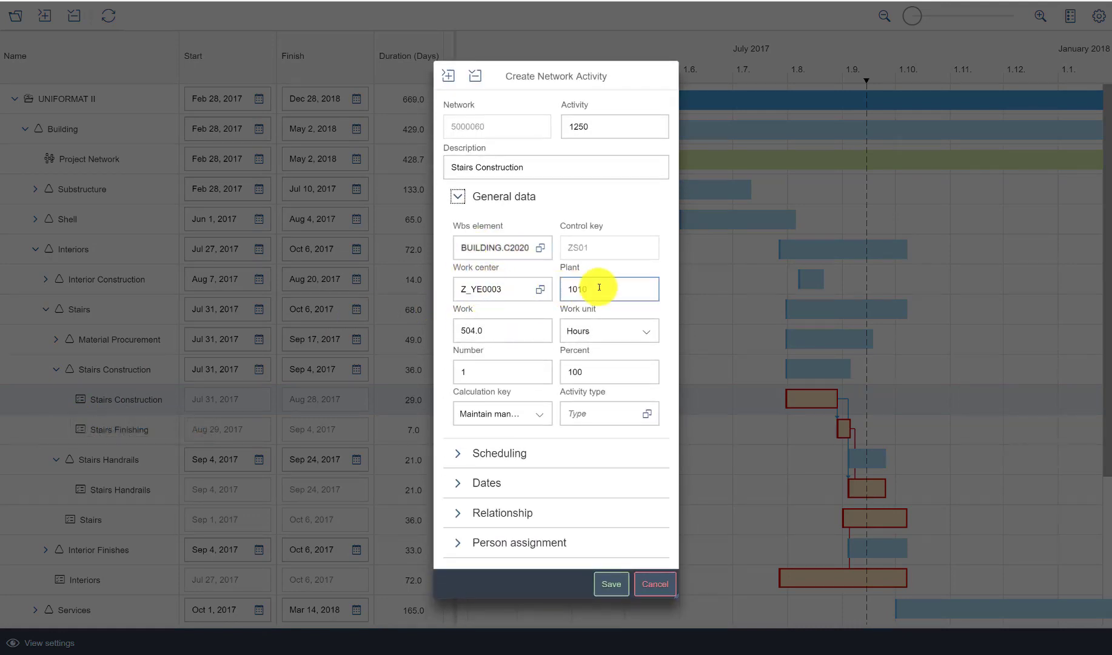
click(462, 201)
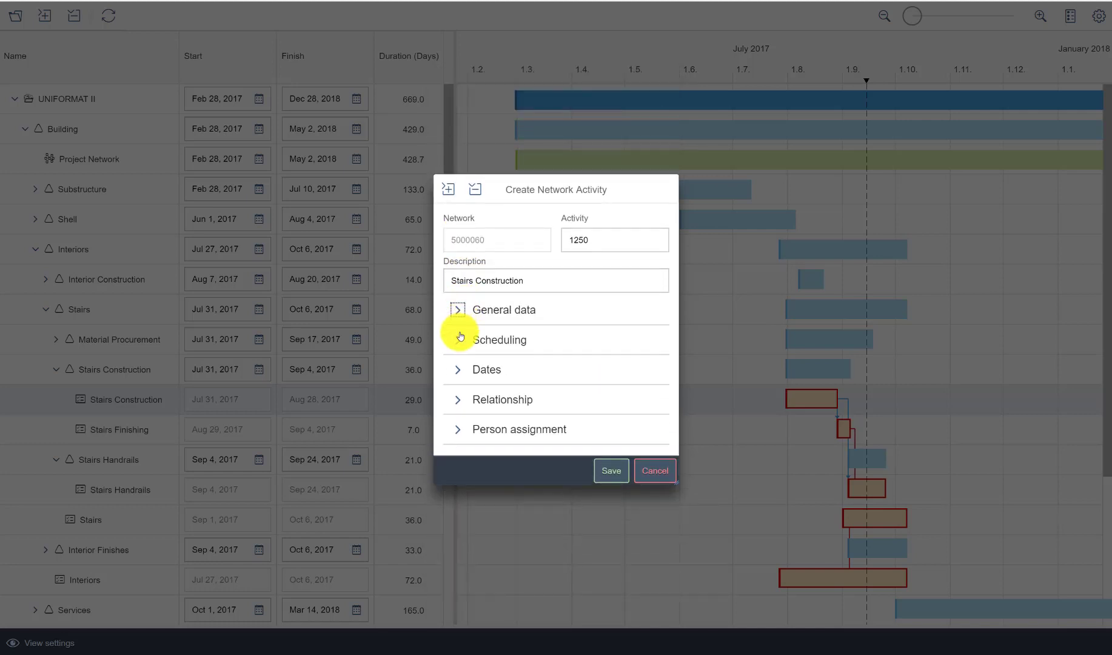
Review the activity's scheduling (Normal Duration 21.0) and its dates
click(459, 337)
click(468, 339)
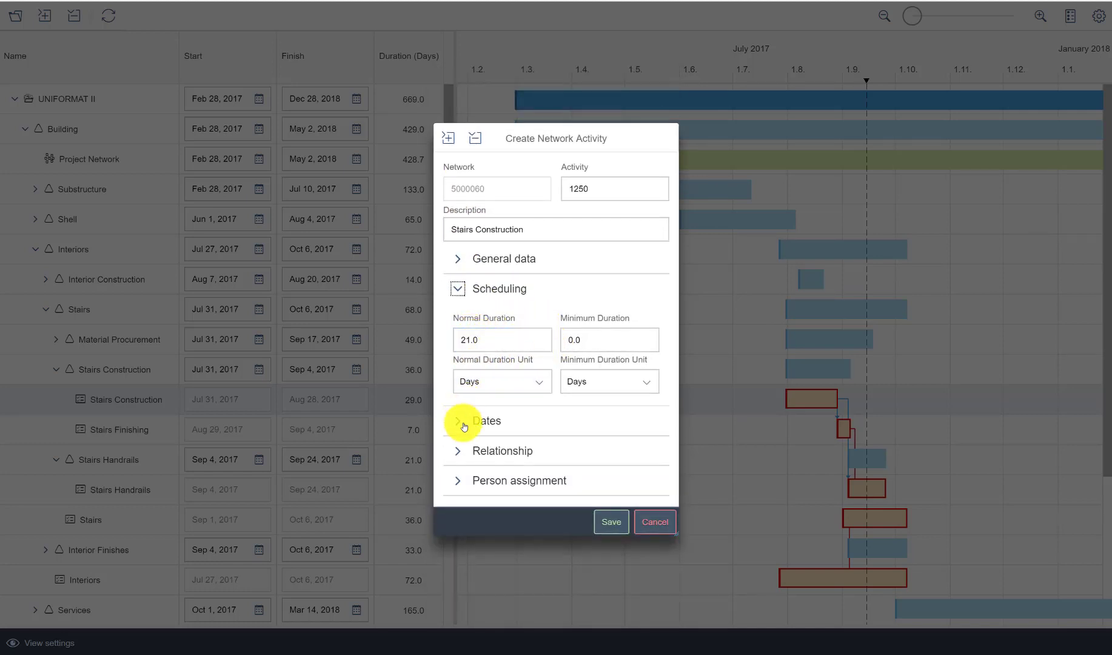
click(461, 290)
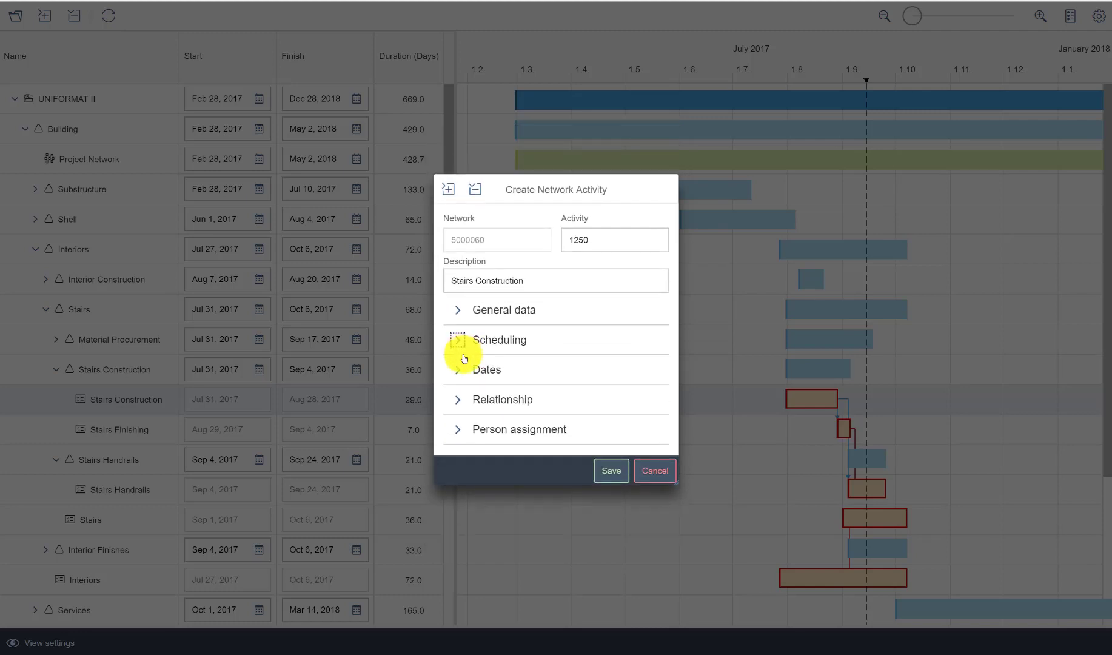
click(462, 368)
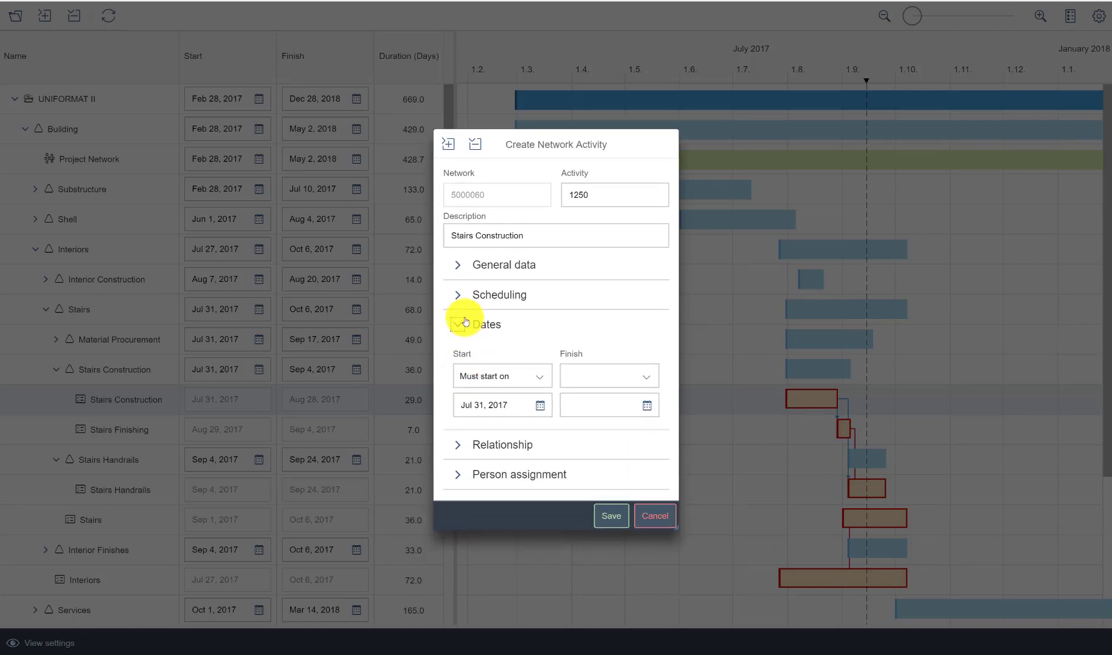
click(463, 322)
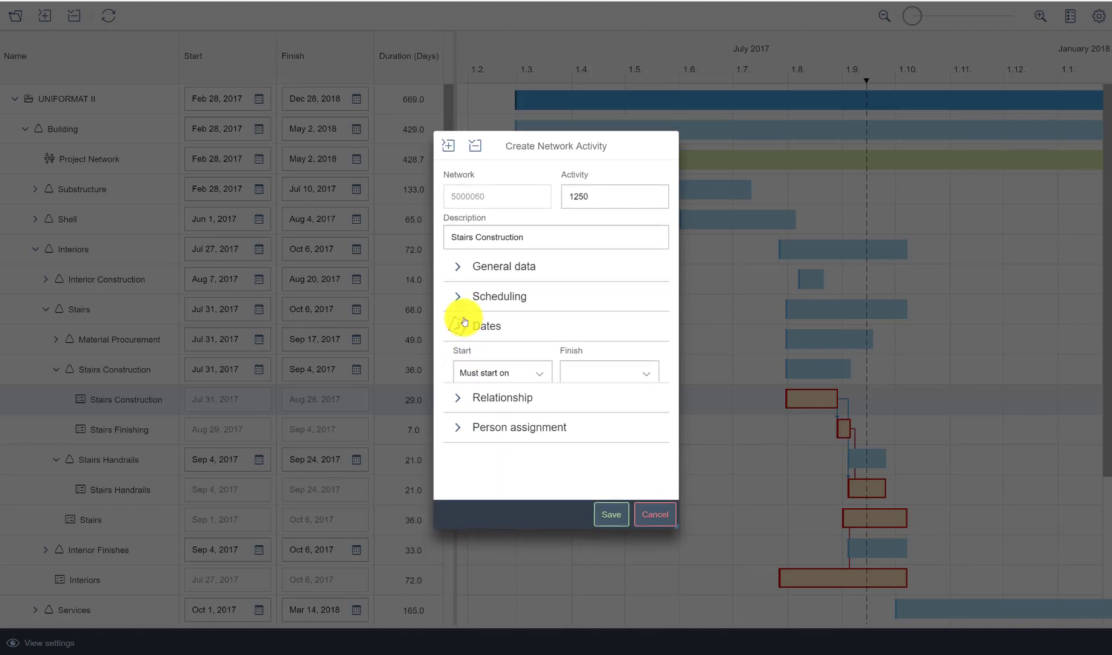
Confirm the Finish - Start link to activity 0460, then cancel without saving
click(452, 398)
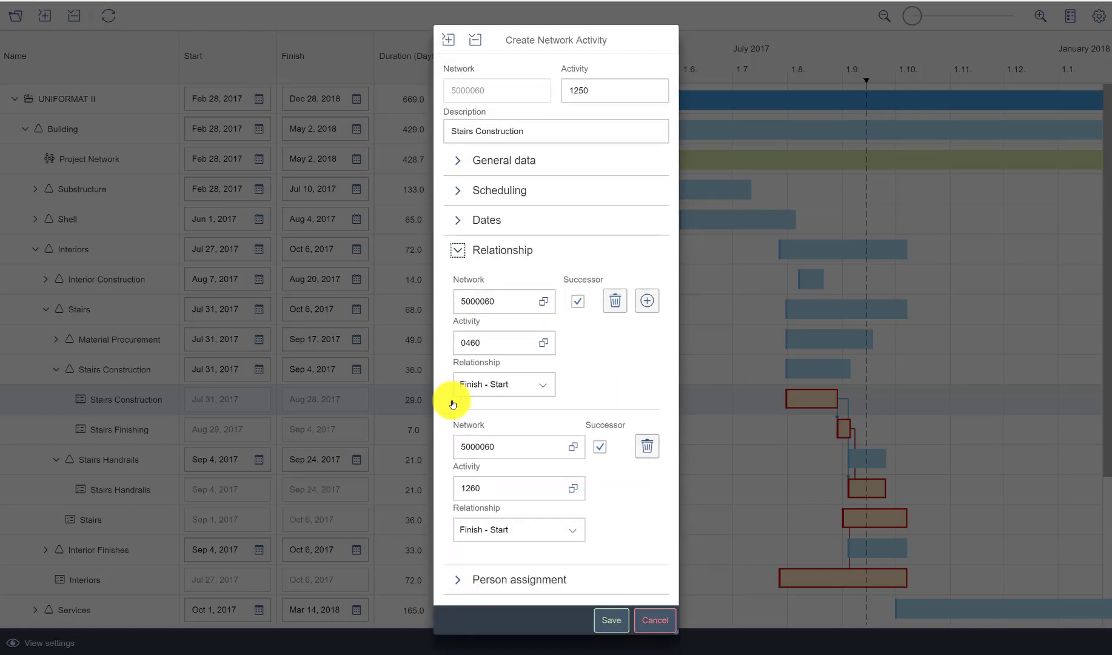
click(544, 343)
click(650, 417)
click(544, 385)
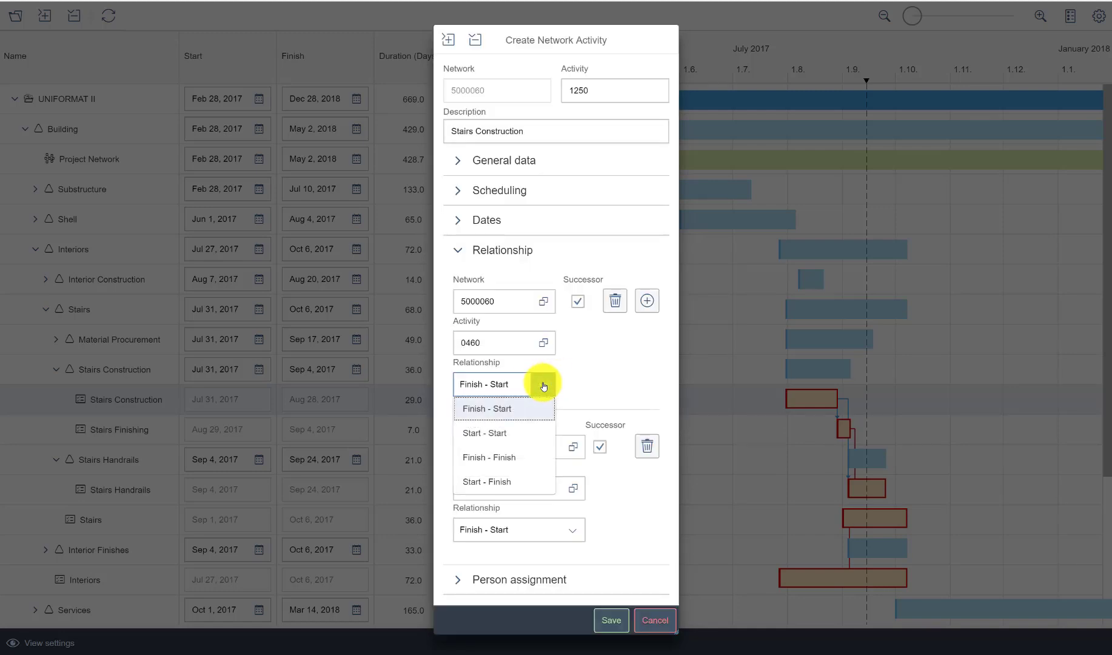
click(588, 371)
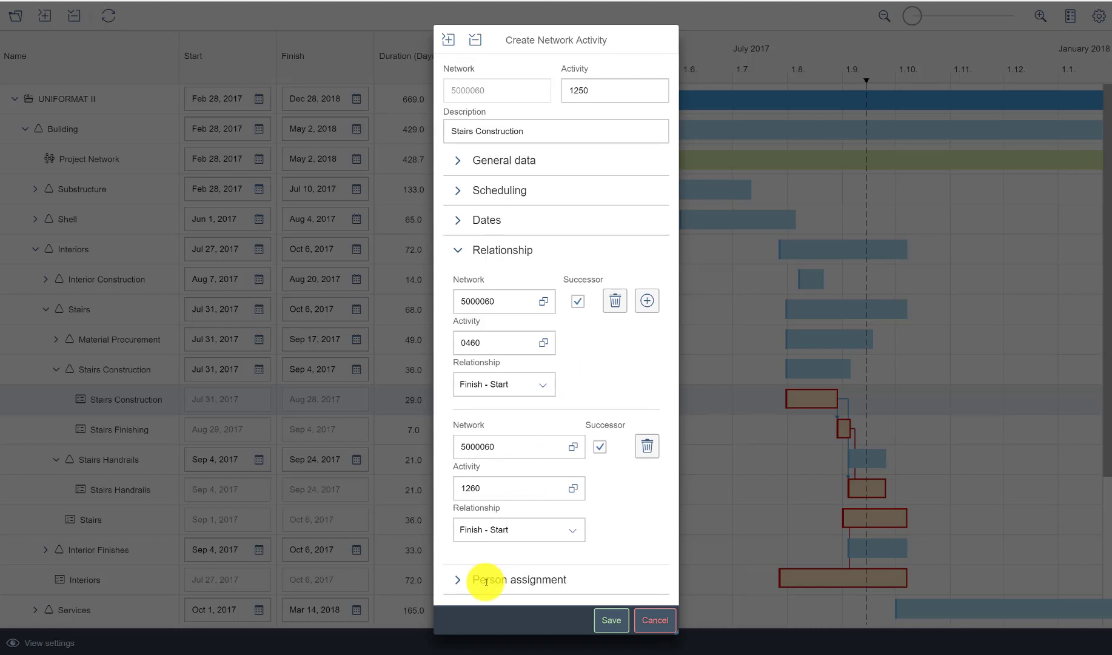
click(664, 620)
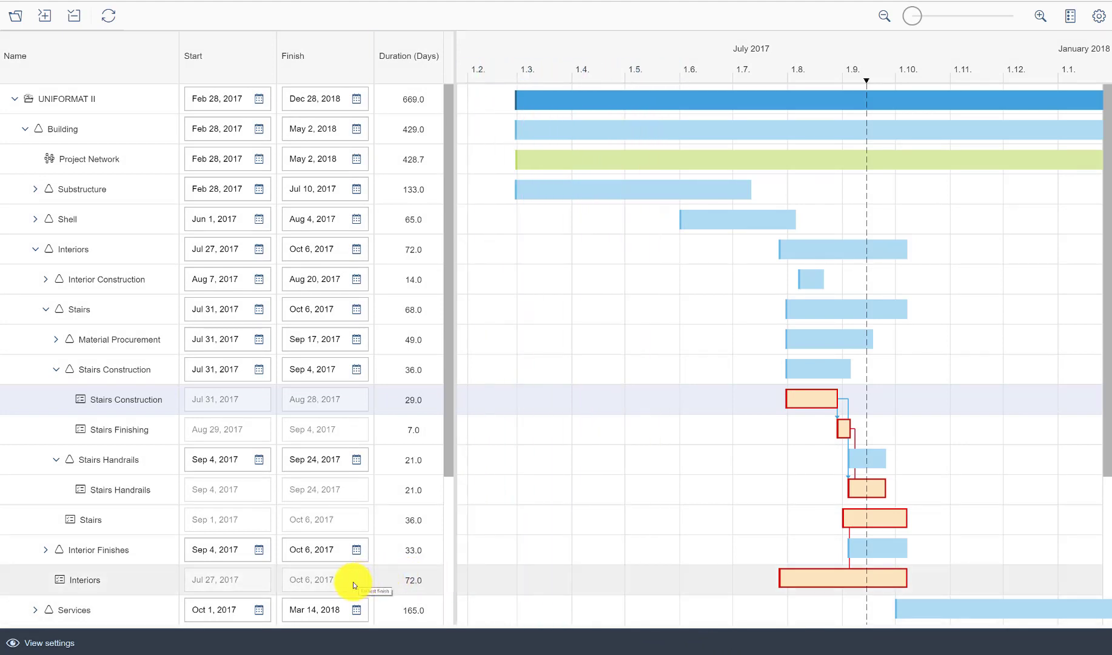
Turn on Assigned materials rows and expand Stairs Construction and Stairs Handrails to list their materials
click(7, 642)
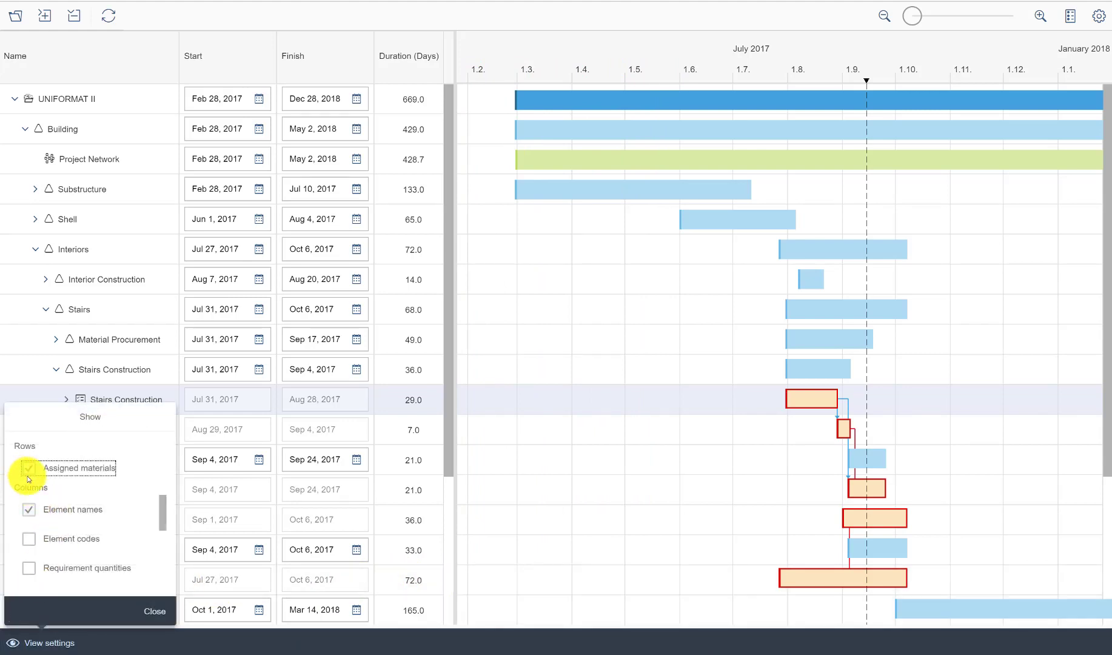
click(156, 623)
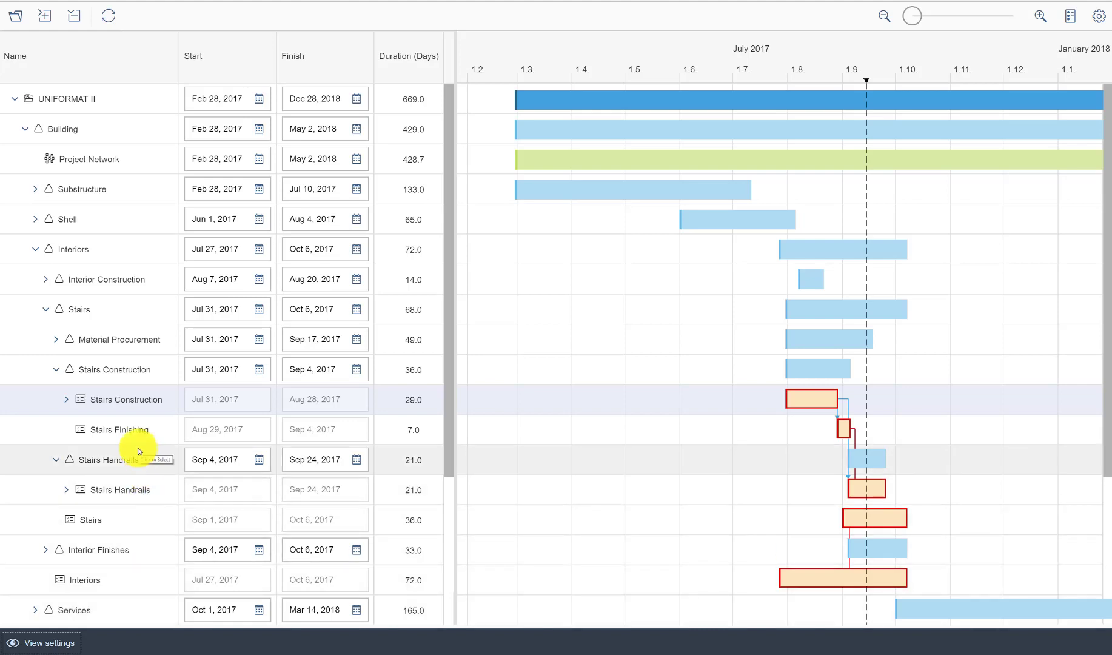
click(64, 400)
click(63, 520)
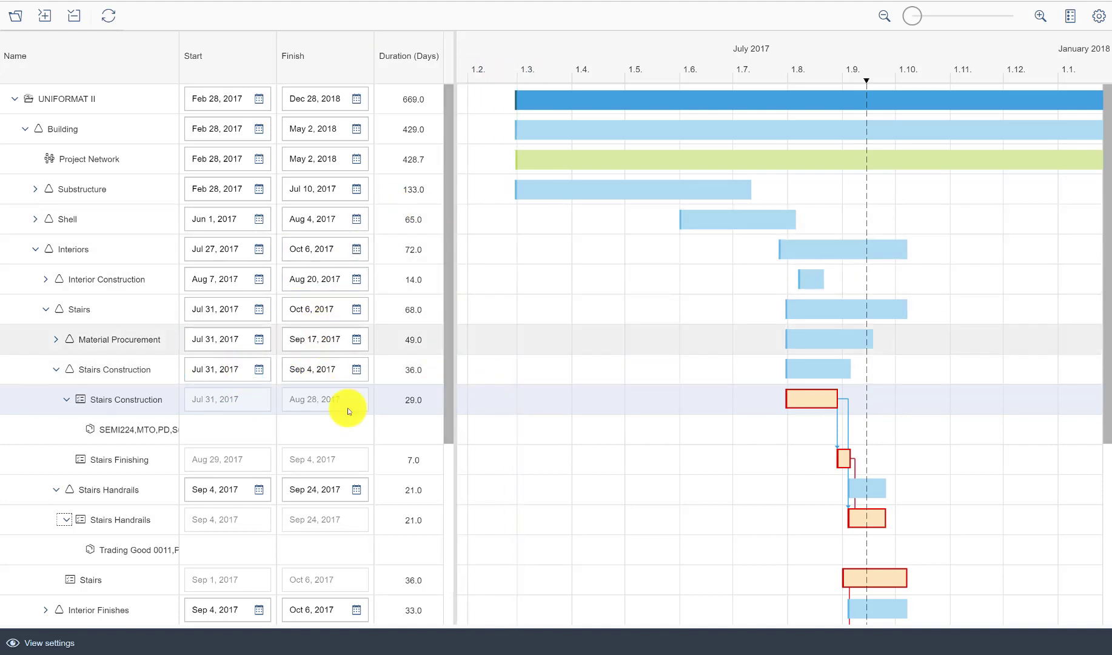
click(413, 413)
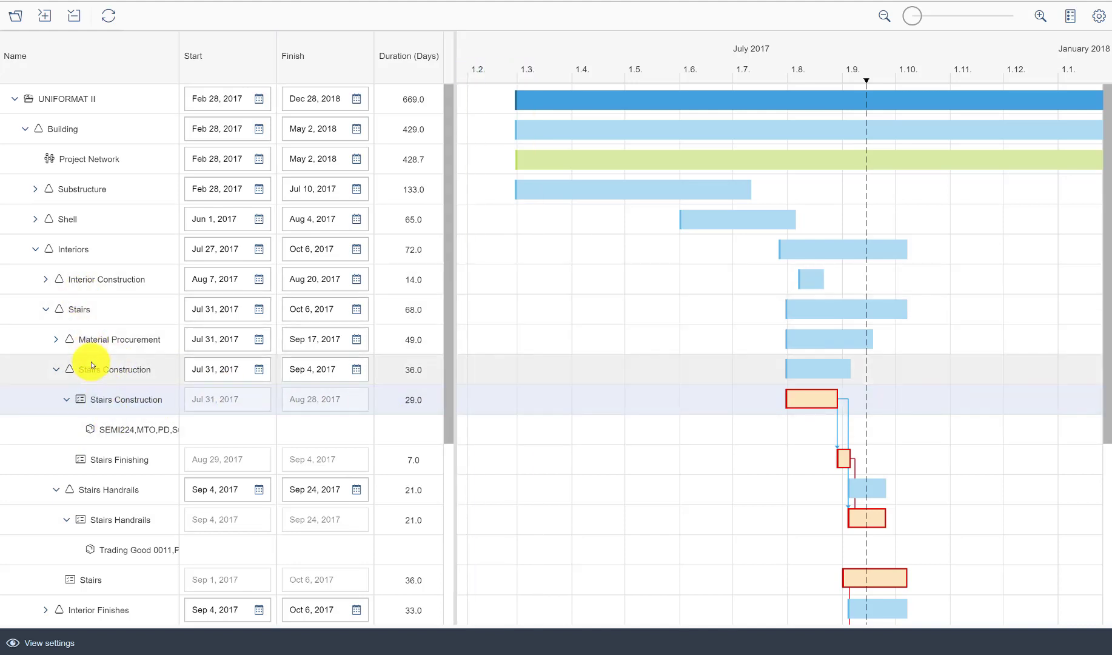
Highlight Stairs Construction's linked stairs in the BIM viewer, view their properties, show all objects, then select the Stairs row
click(87, 399)
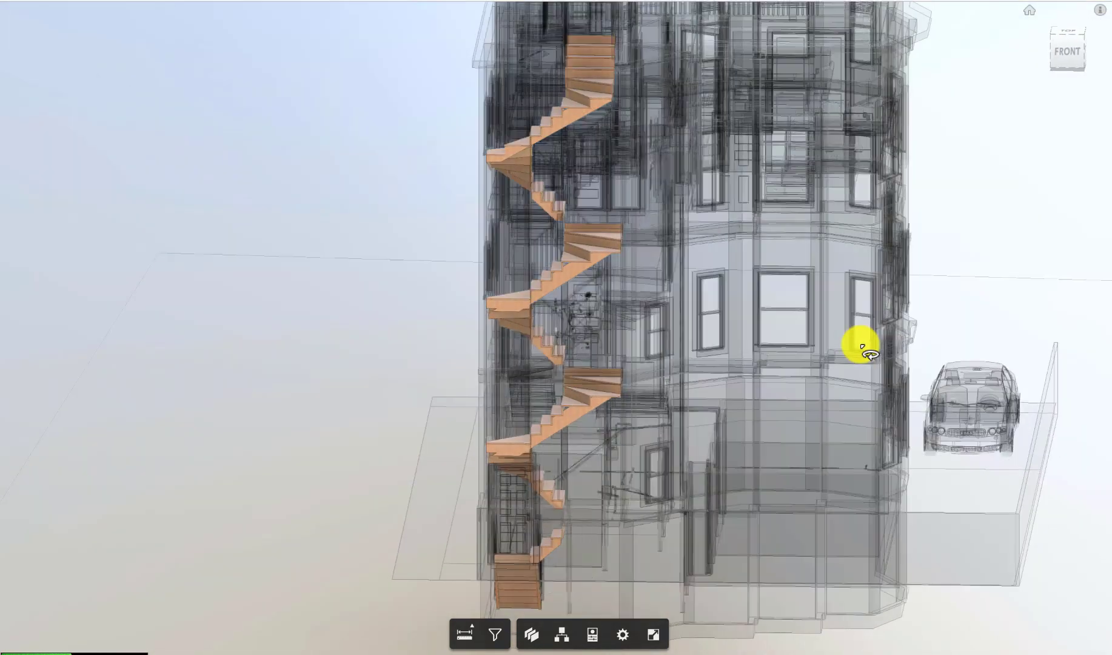
click(598, 630)
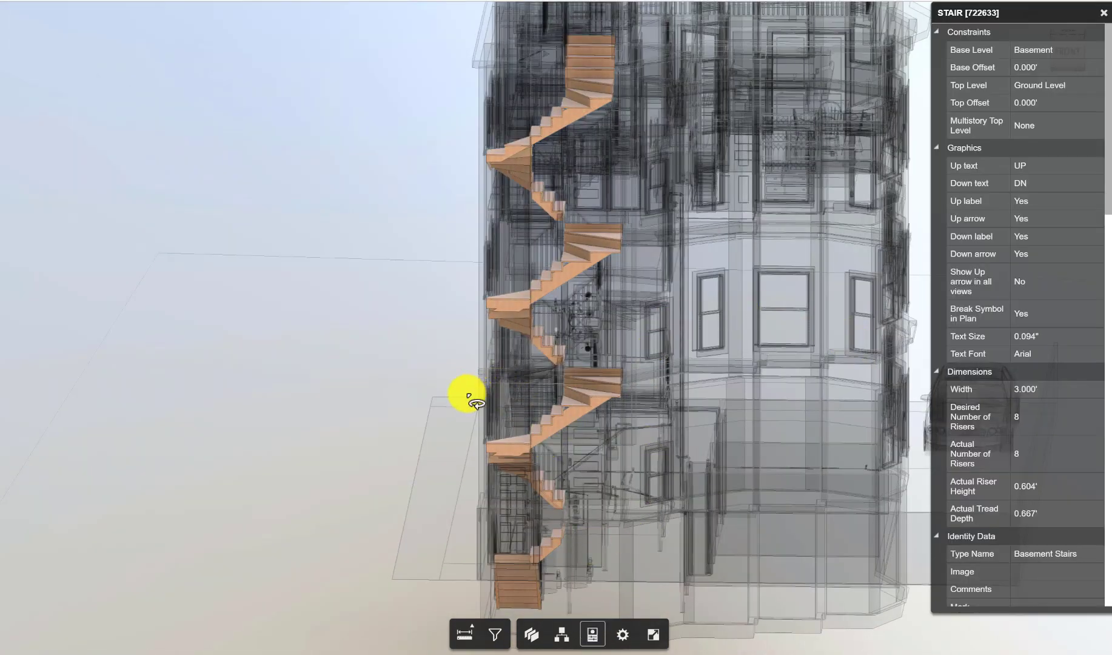
right_click(444, 422)
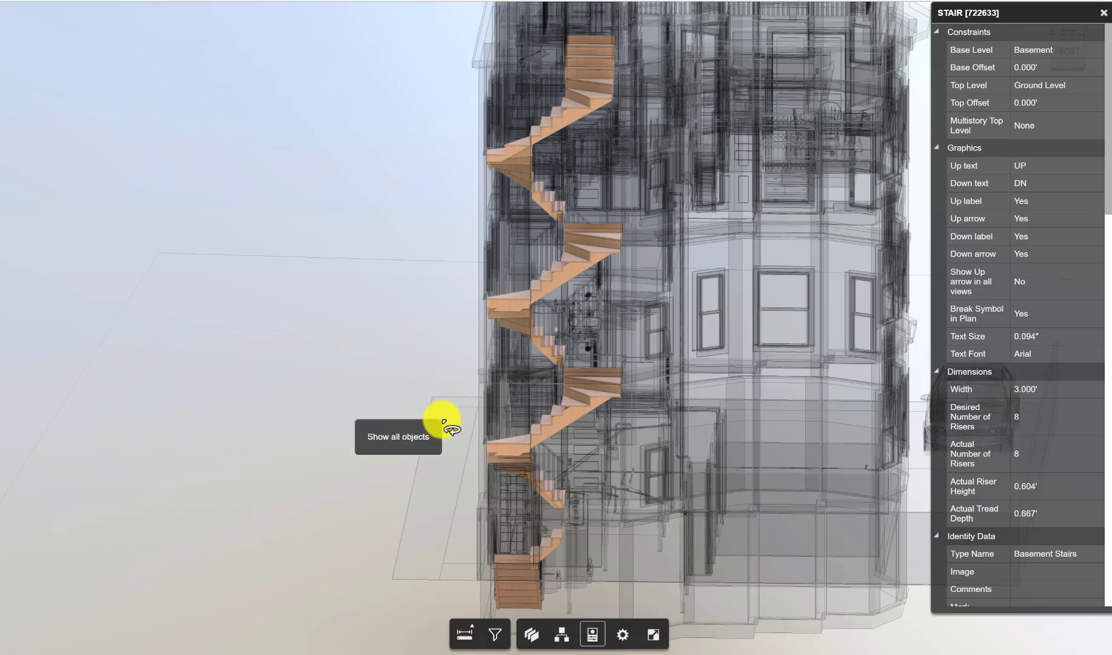
click(413, 426)
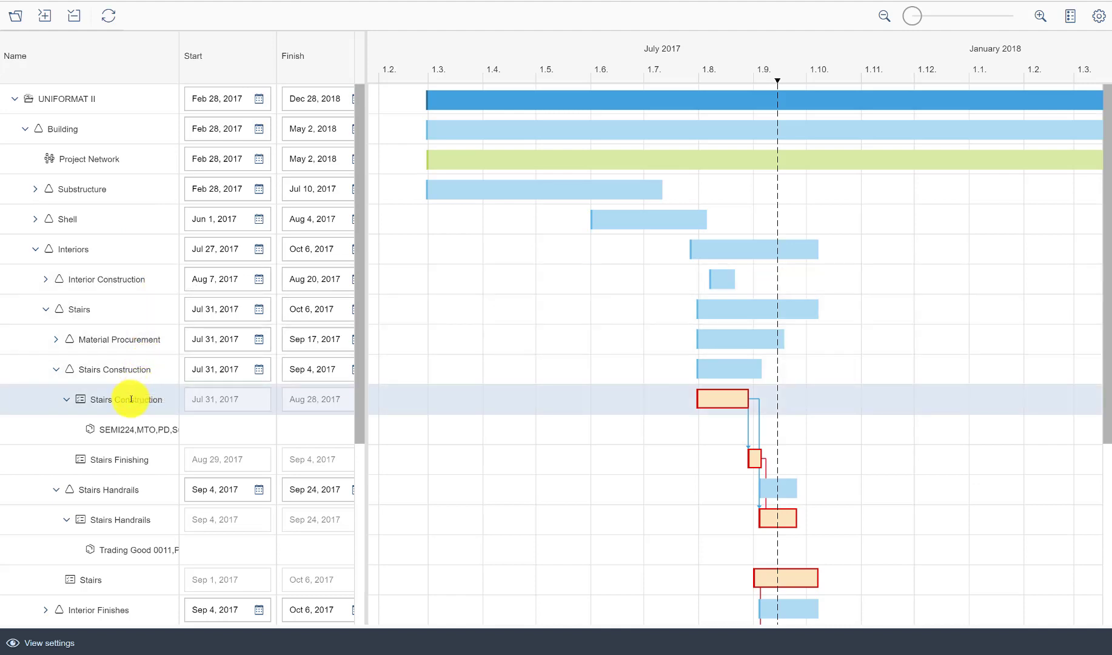
click(91, 313)
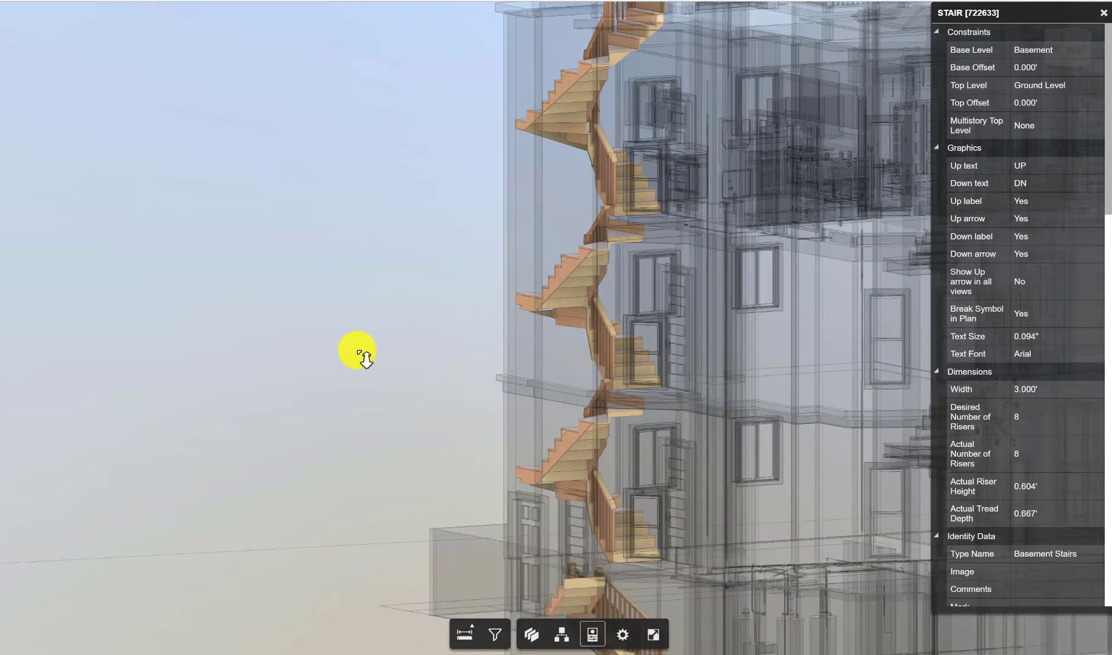
click(573, 285)
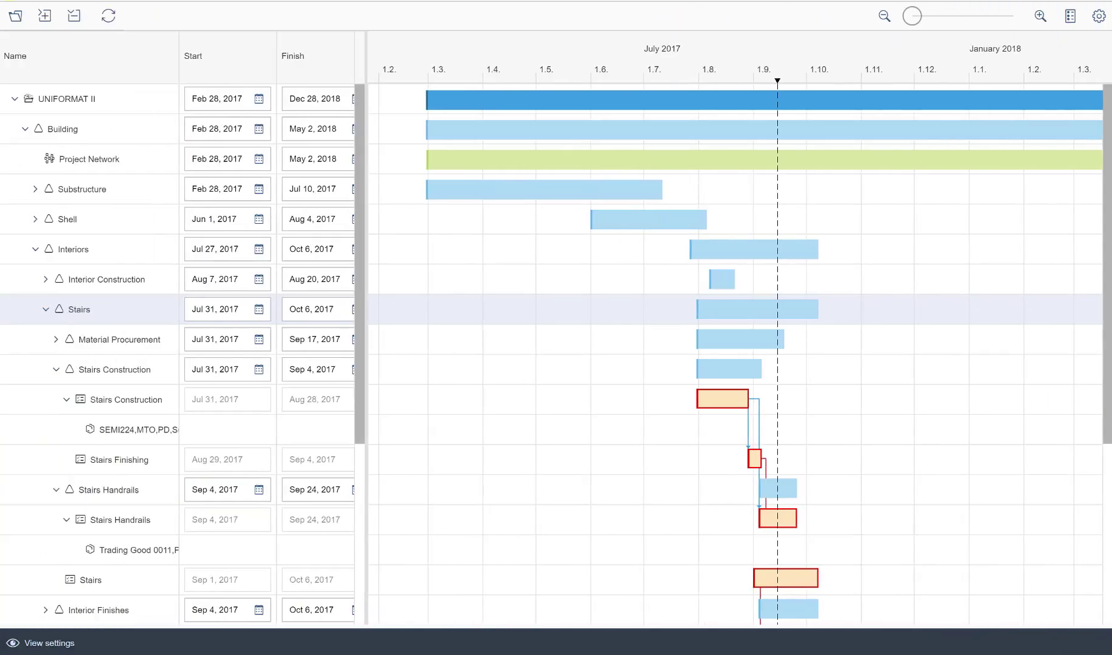